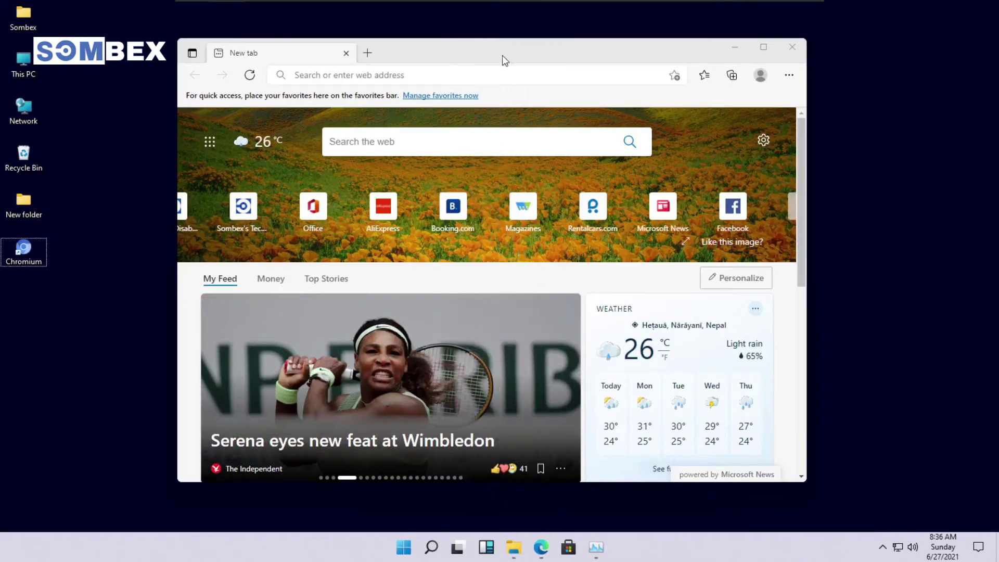
# - Search Edge for 'obs studio' and start the Windows download from obsproject.com
pyautogui.click(319, 74)
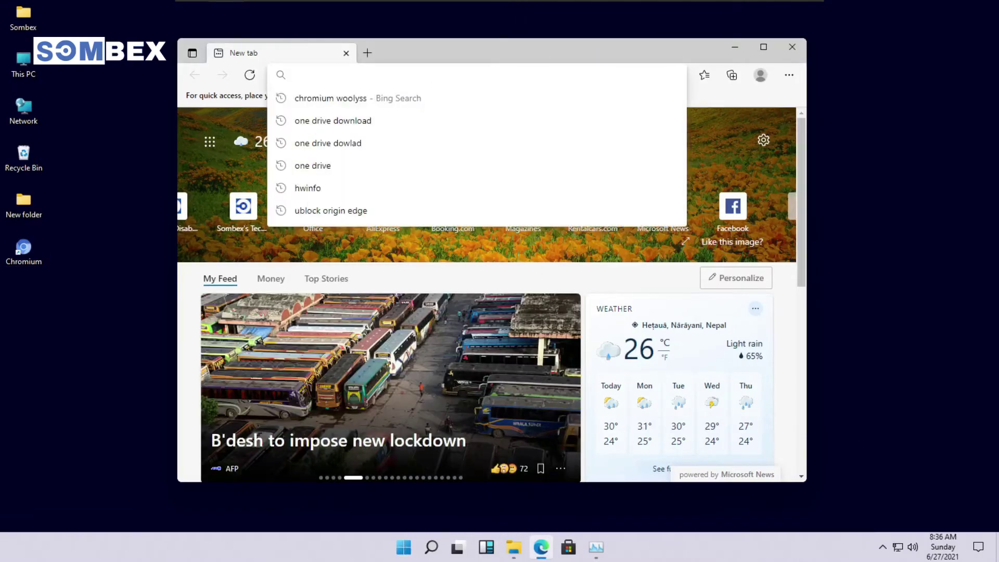
pyautogui.write('obs')
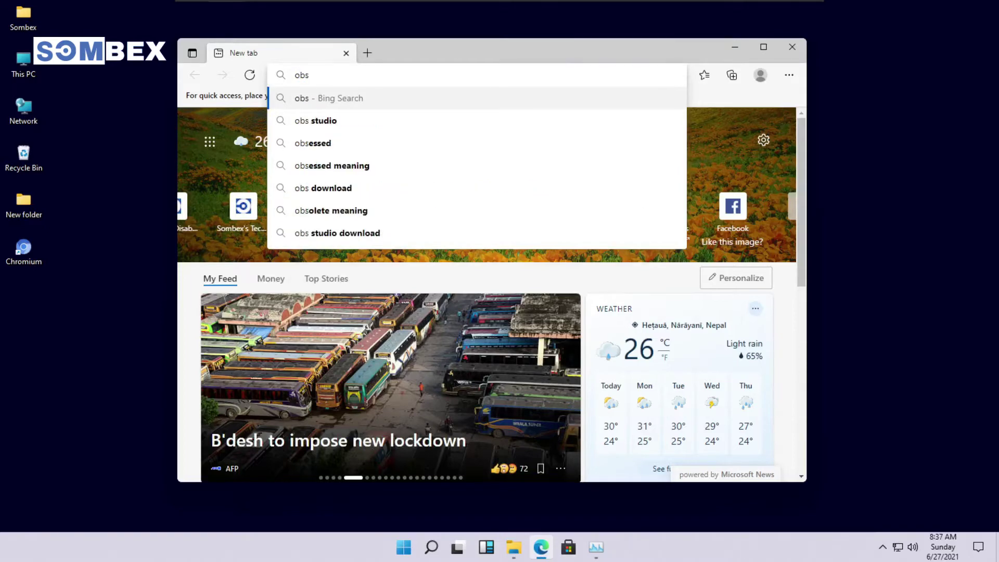
pyautogui.press('Down')
pyautogui.click(331, 126)
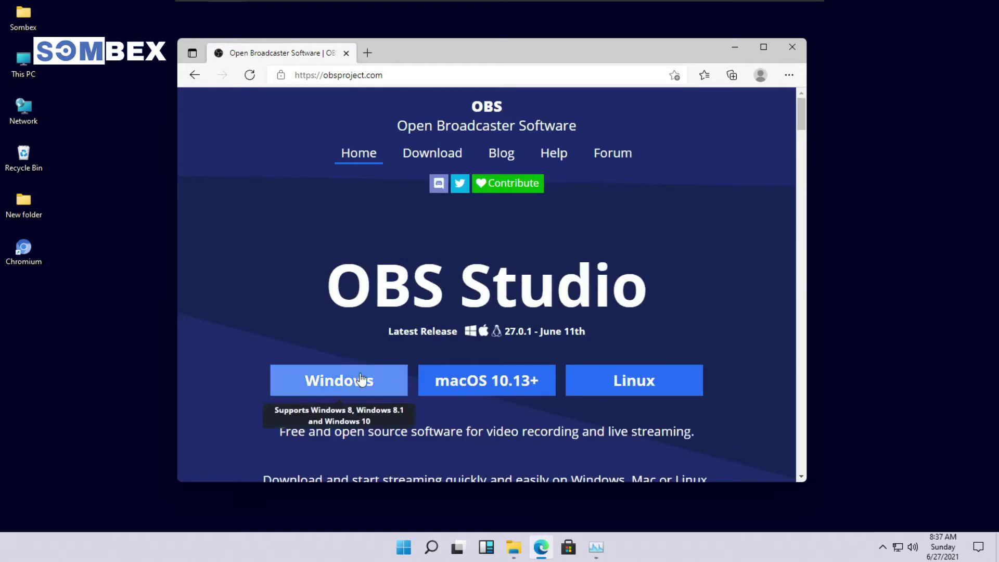
pyautogui.click(342, 383)
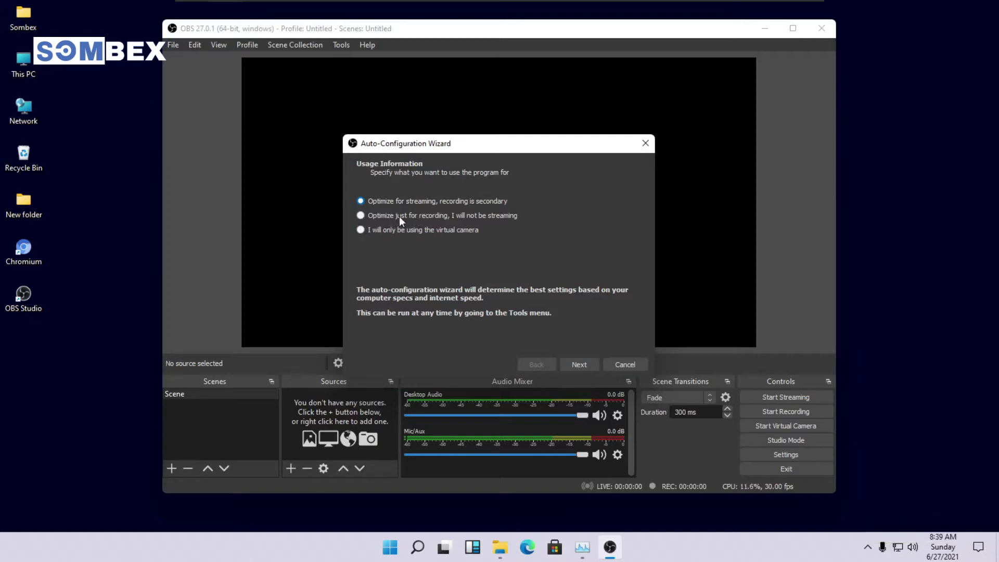
# - Run the wizard for recording only and apply 1600x900 canvas, 853x480 output, 30 FPS
pyautogui.click(435, 215)
pyautogui.click(411, 231)
pyautogui.click(402, 216)
pyautogui.click(589, 366)
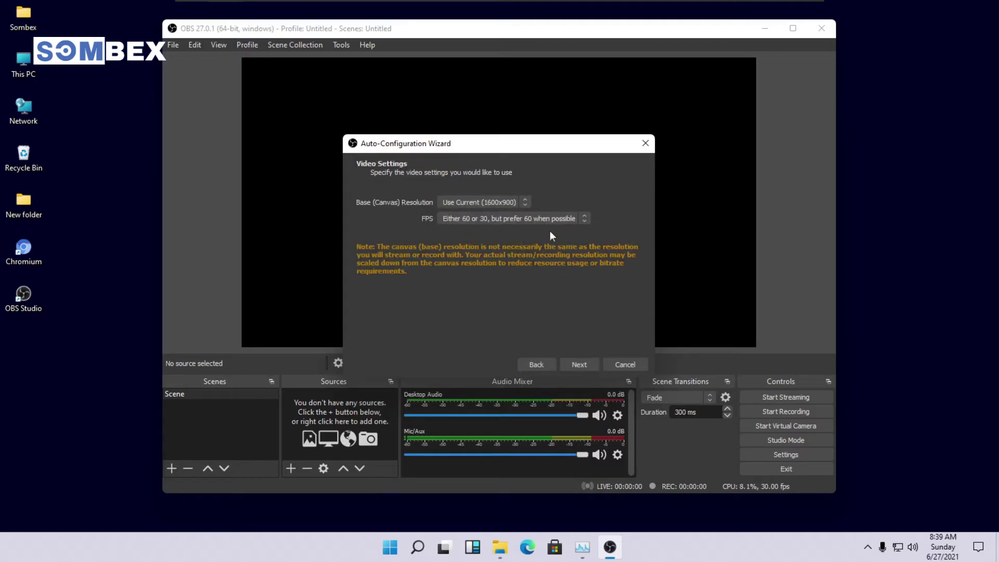
pyautogui.click(580, 366)
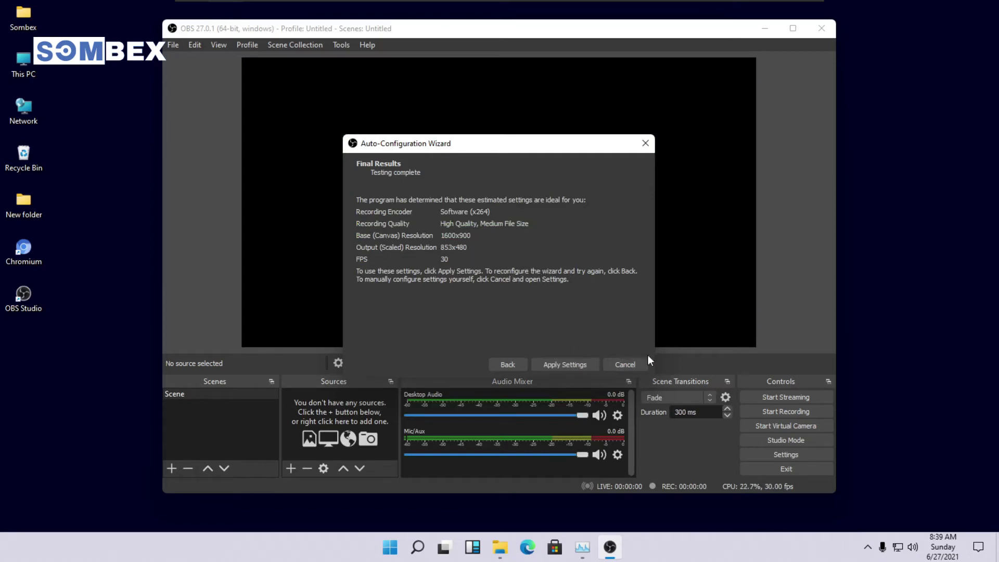
pyautogui.click(566, 365)
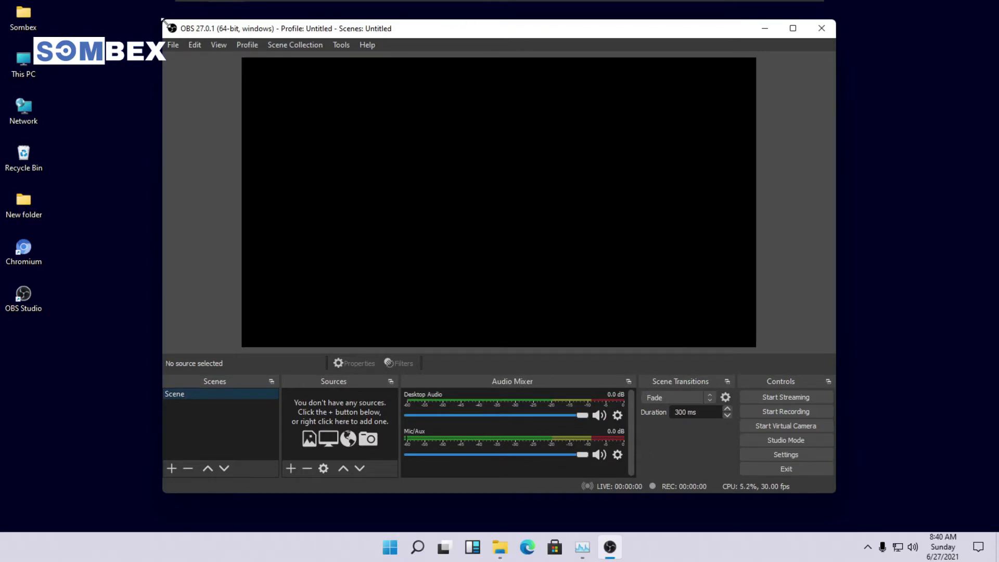
# - Add a Display Capture source with its default name, capturing the primary monitor
pyautogui.moveTo(163, 19); pyautogui.dragTo(230, 71)
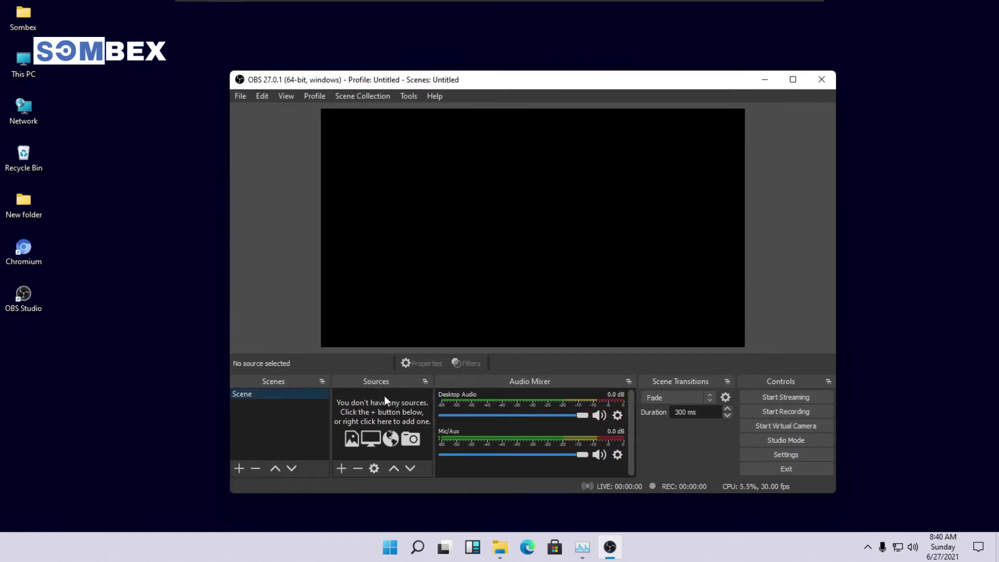
pyautogui.click(339, 467)
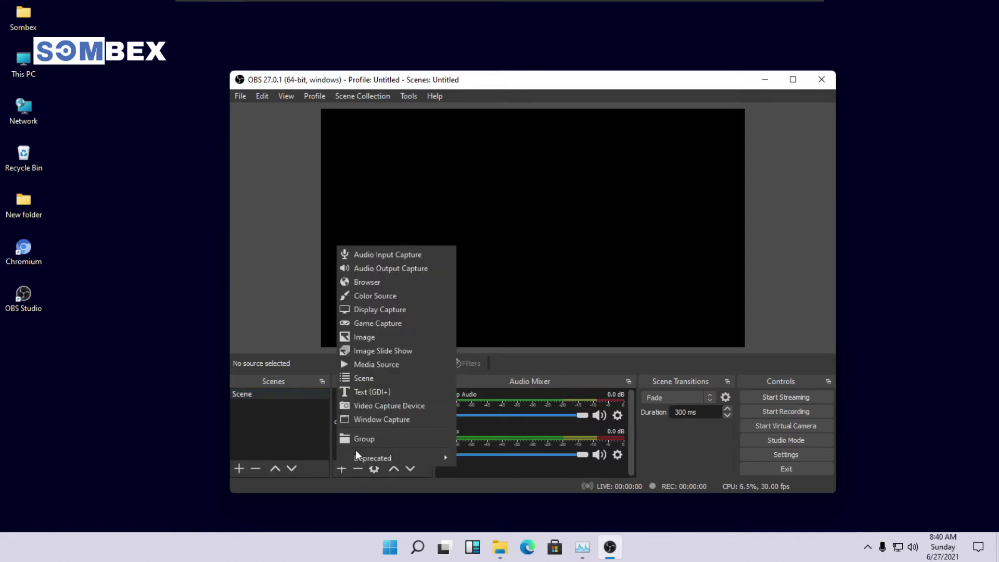
pyautogui.click(339, 469)
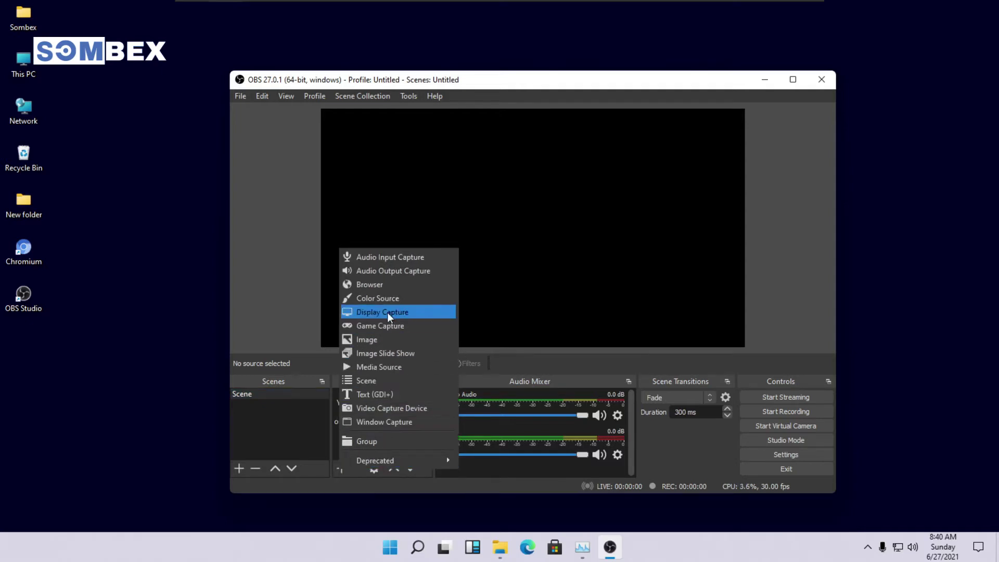
pyautogui.click(427, 313)
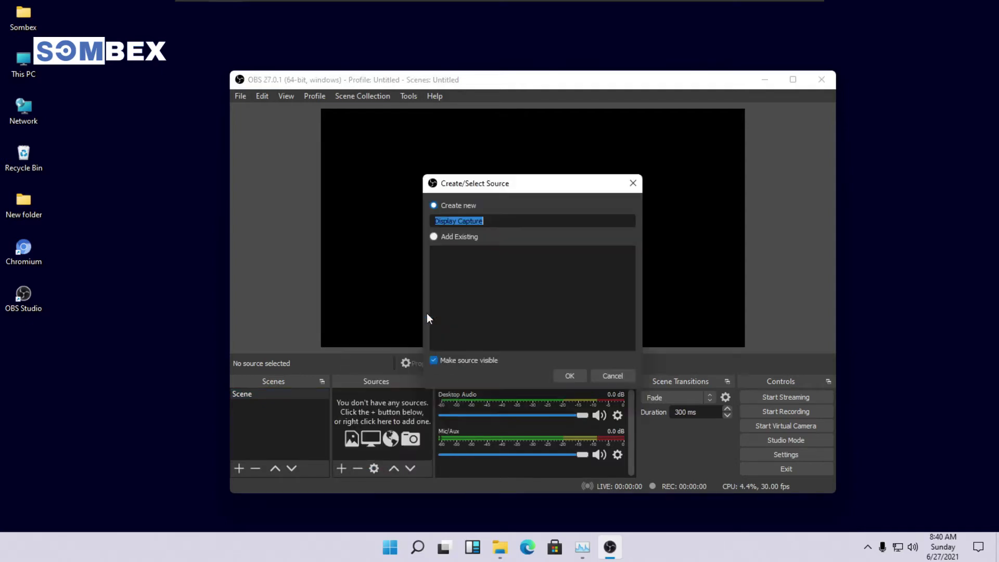
pyautogui.click(572, 377)
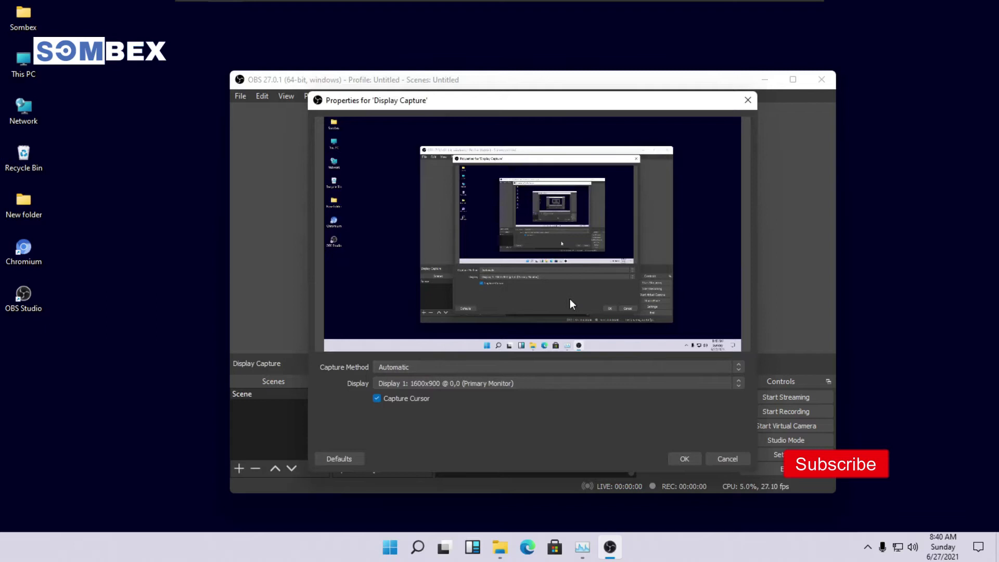
pyautogui.click(689, 460)
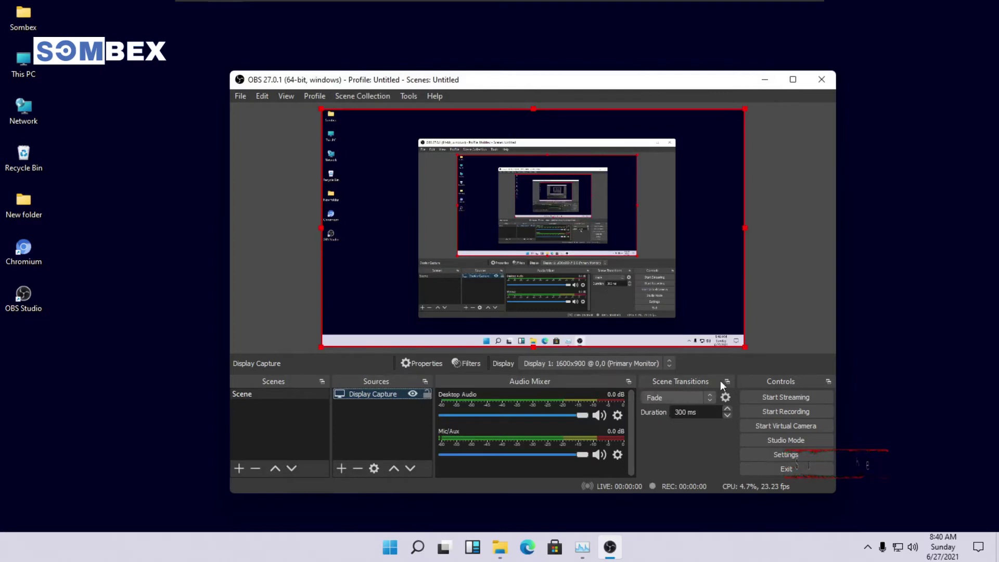
# - Change the Video settings' output (scaled) resolution from 853x480 to 1600x900
pyautogui.click(783, 309)
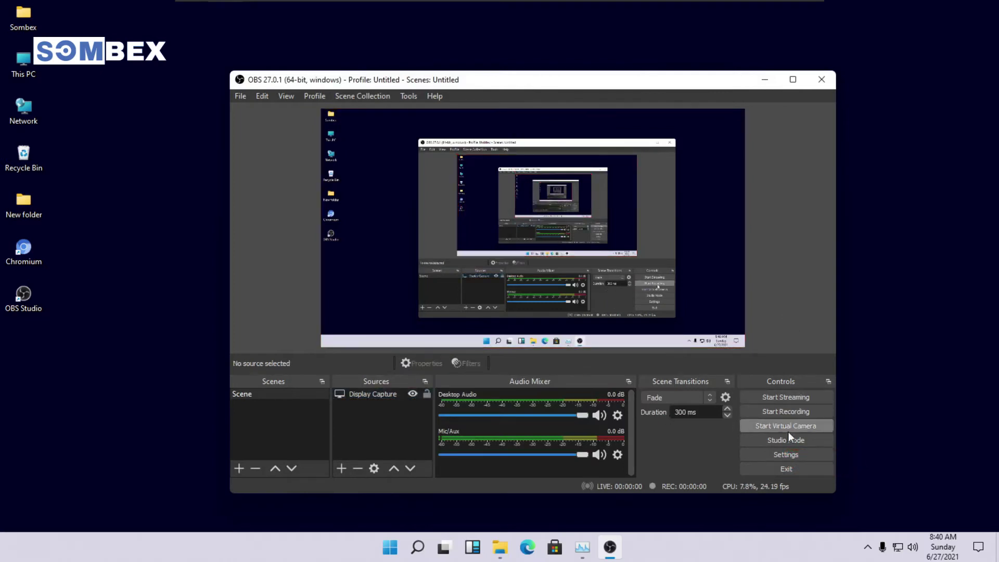
pyautogui.click(782, 453)
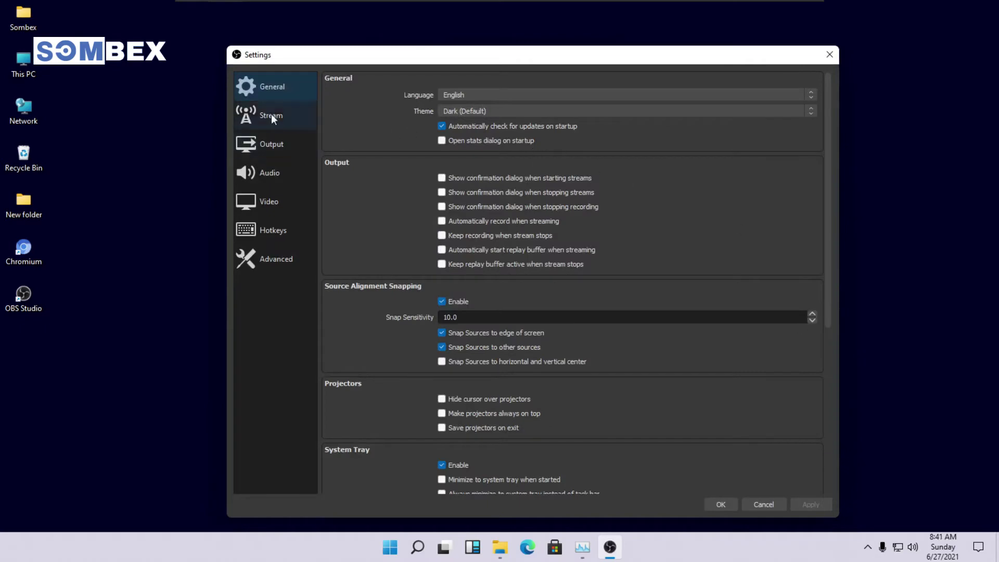
pyautogui.click(268, 151)
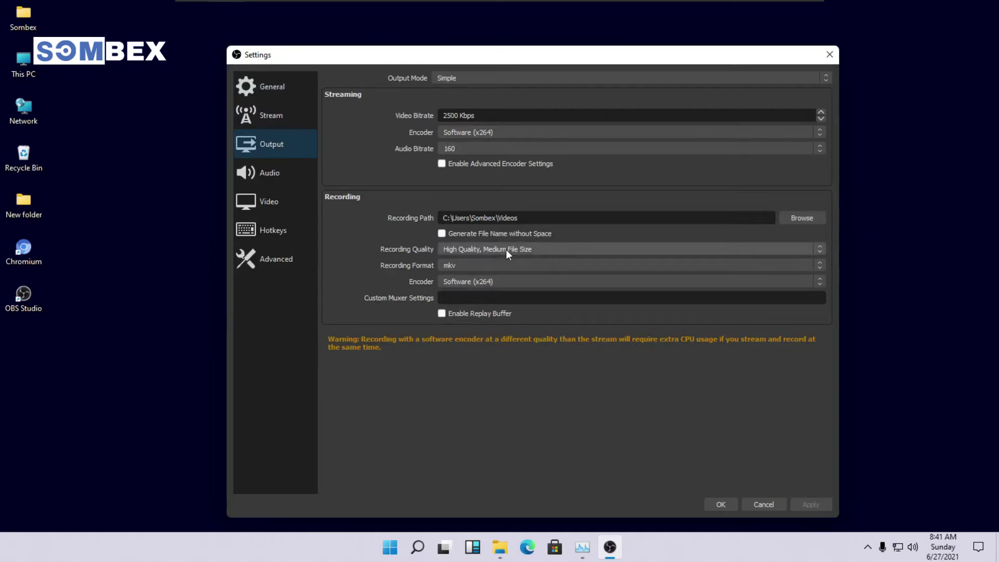
pyautogui.click(272, 197)
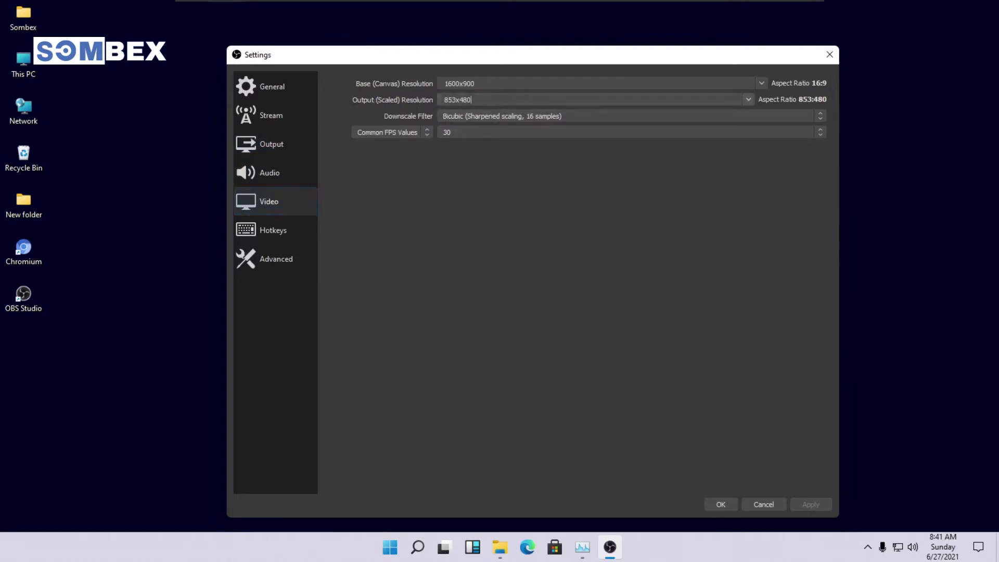
pyautogui.click(749, 101)
pyautogui.click(456, 110)
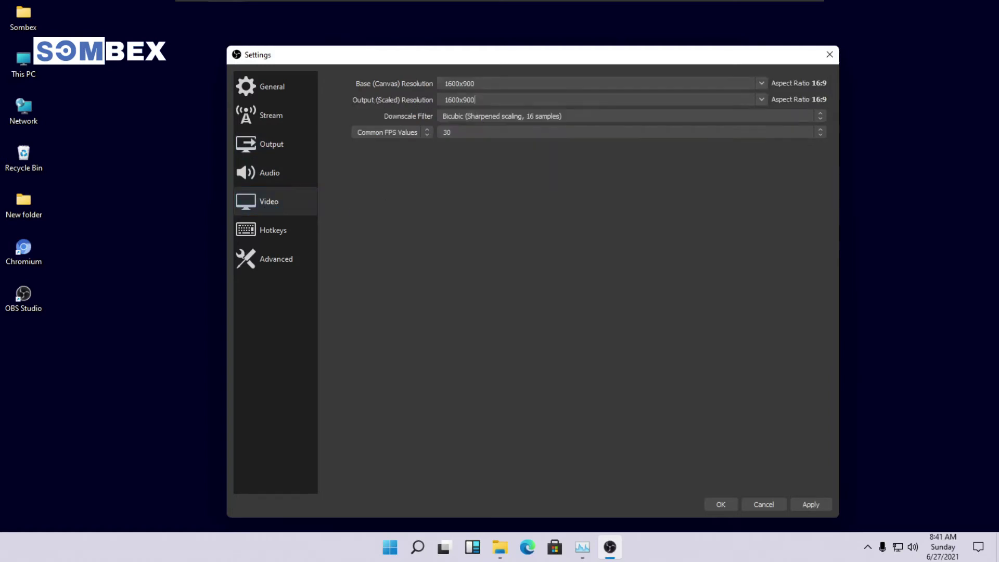
pyautogui.press('Tab')
pyautogui.hotkey('shift', 'Tab')
pyautogui.click(303, 235)
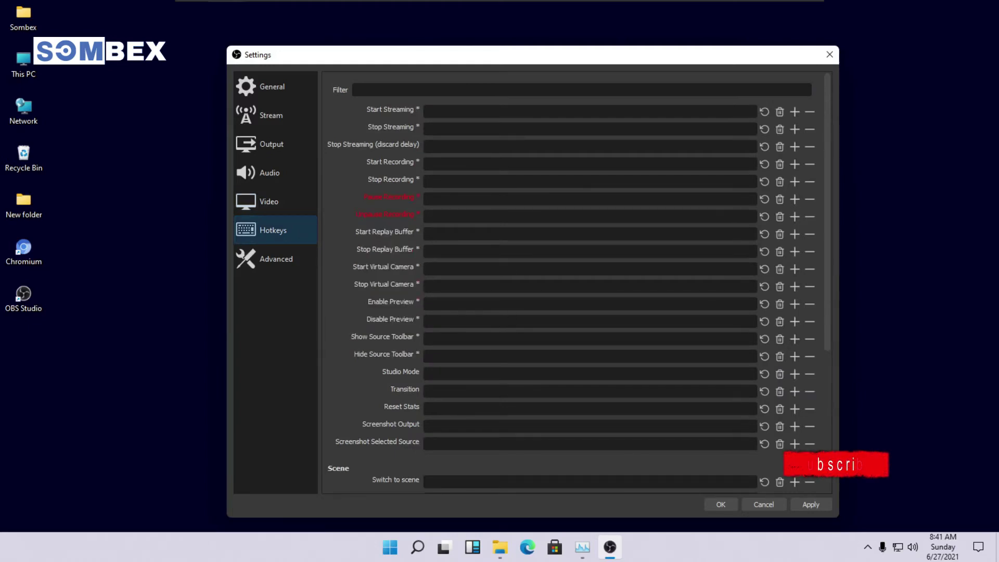
# - Assign F6 to Start Recording and F7 to Stop Recording, then save the settings
pyautogui.click(432, 164)
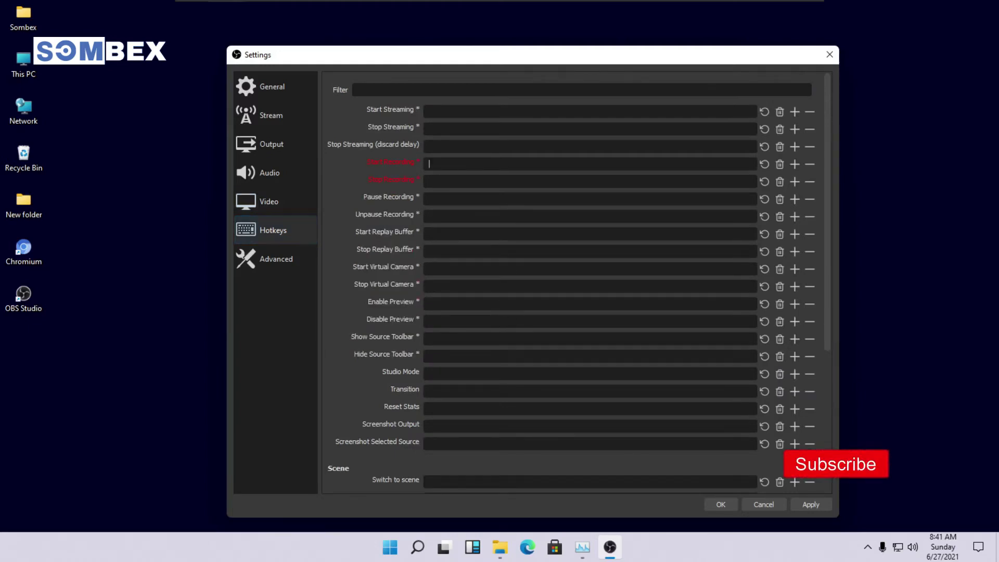
pyautogui.press('F6')
pyautogui.click(432, 181)
pyautogui.press('F7')
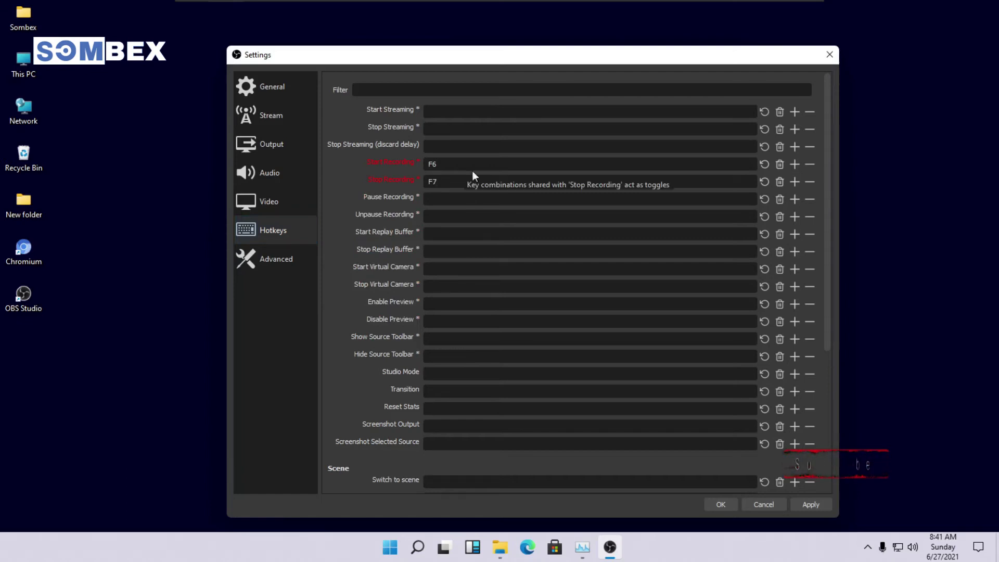
pyautogui.click(721, 505)
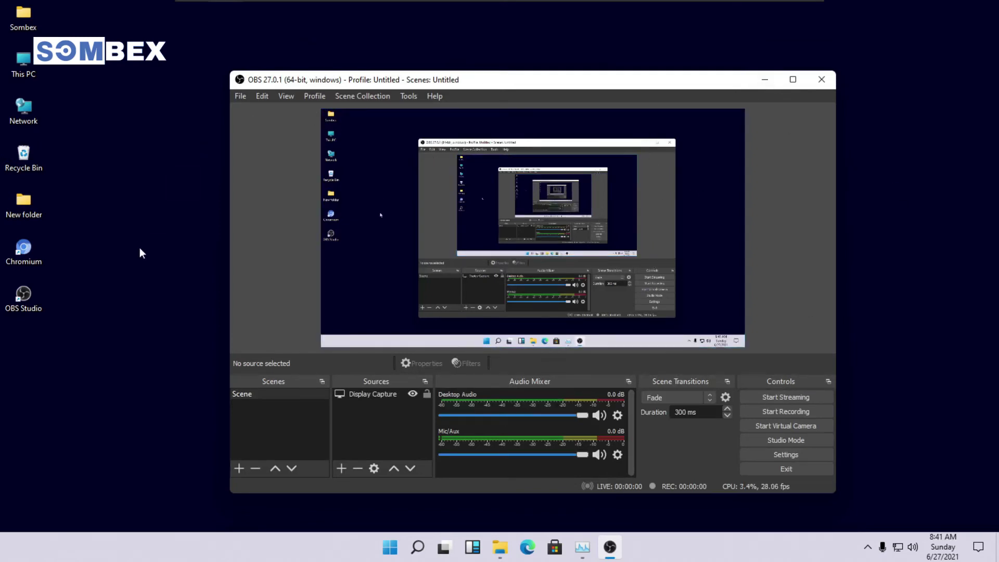
# - Record the desktop while opening, moving and closing This PC, then stop recording
pyautogui.click(182, 258)
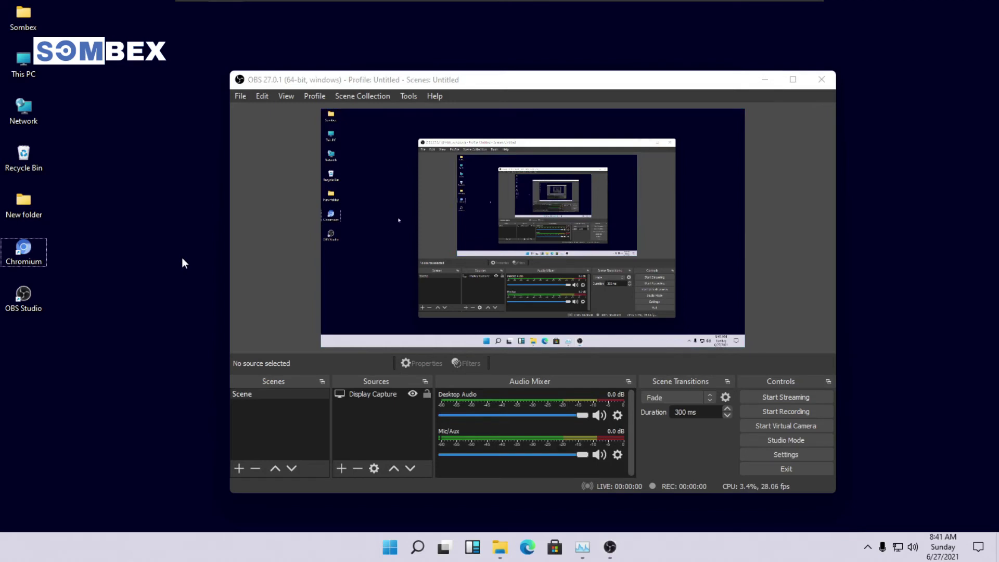
pyautogui.hotkey('ctrl', 'shift', 'r')
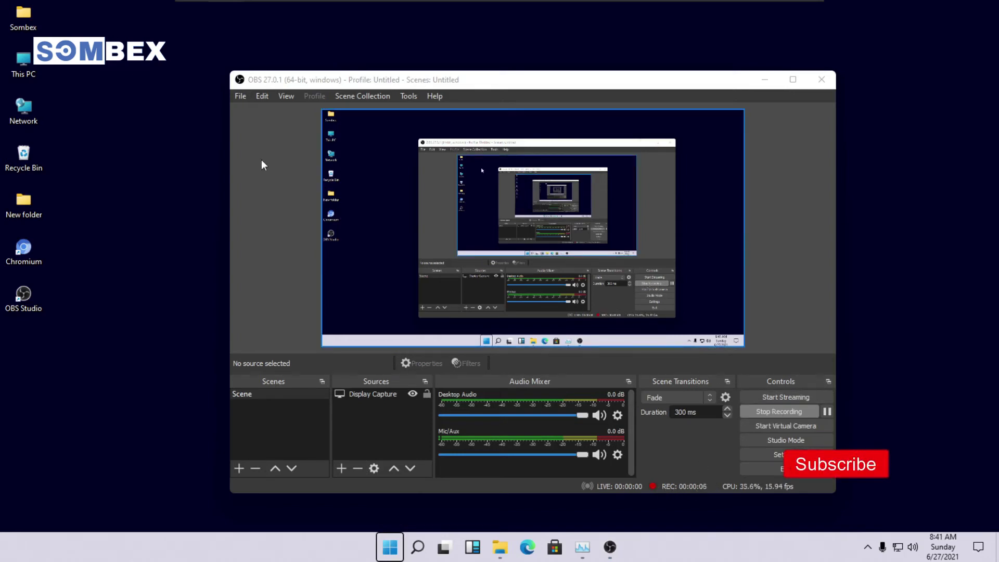
pyautogui.click(147, 286)
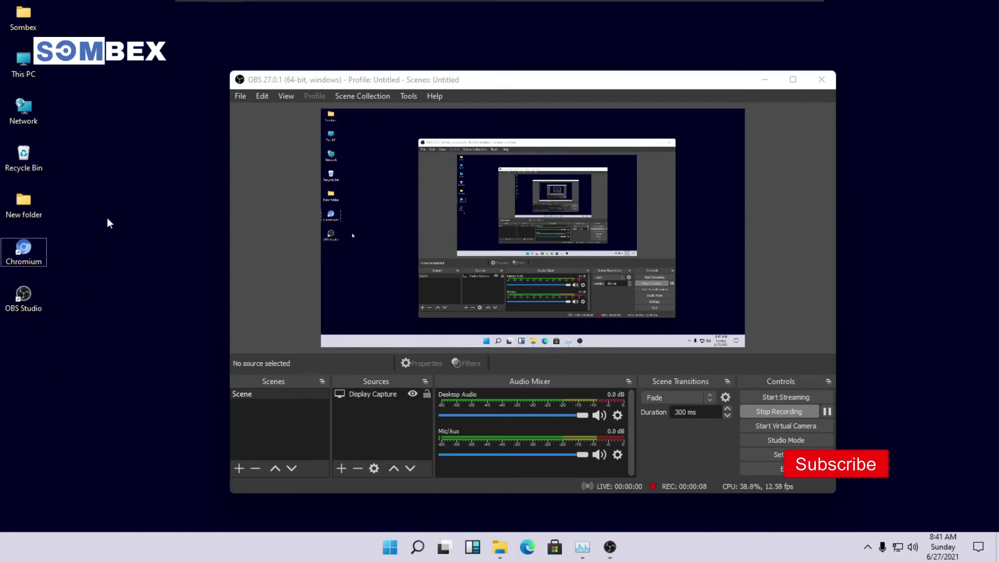
pyautogui.click(30, 66)
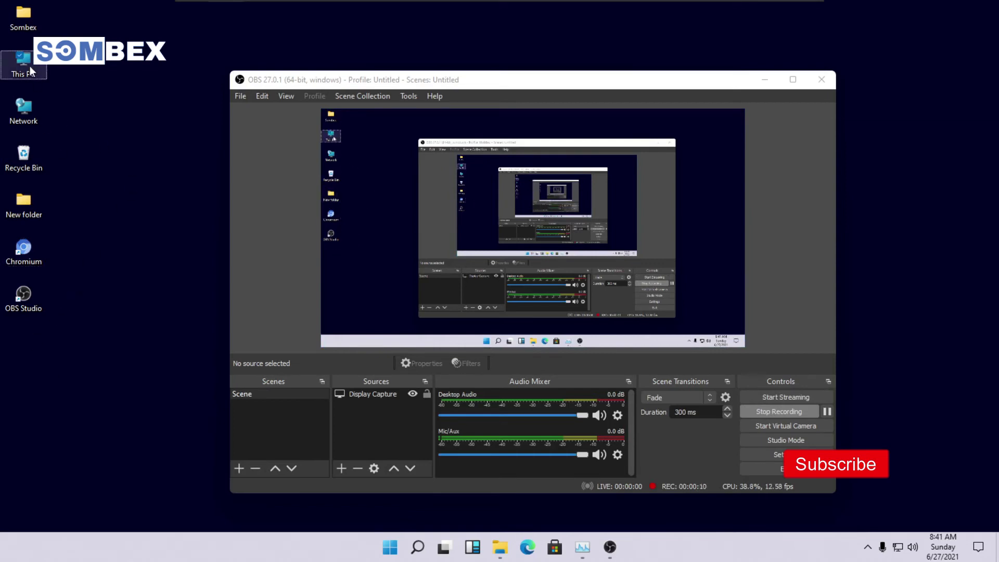
pyautogui.click(180, 110)
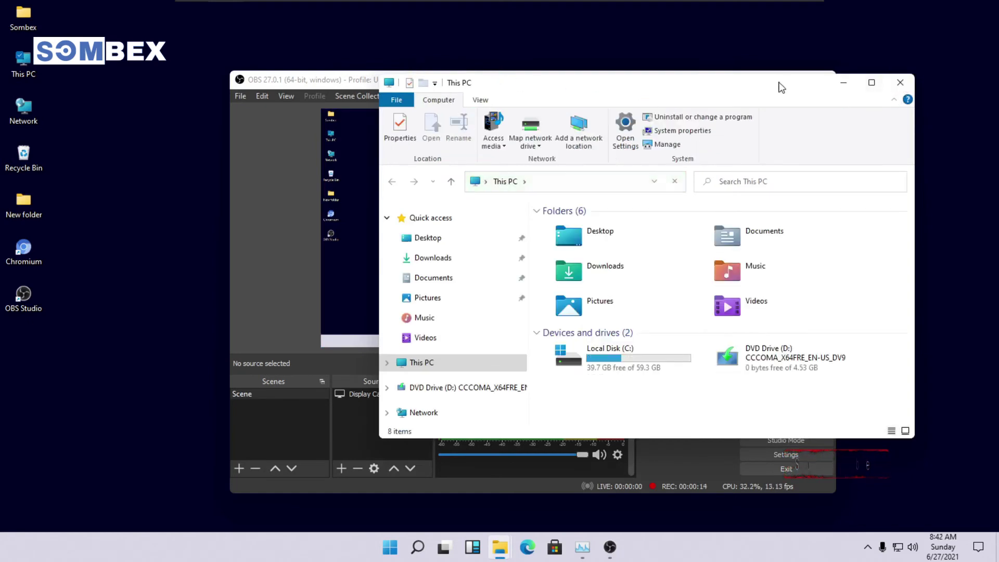
pyautogui.moveTo(782, 88); pyautogui.dragTo(328, 102)
pyautogui.click(445, 99)
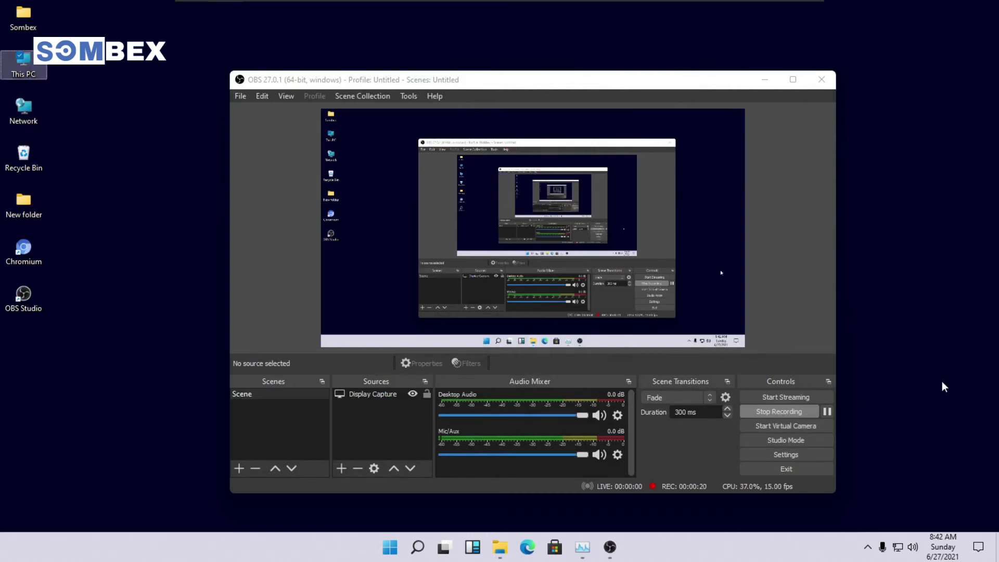
pyautogui.press('F10')
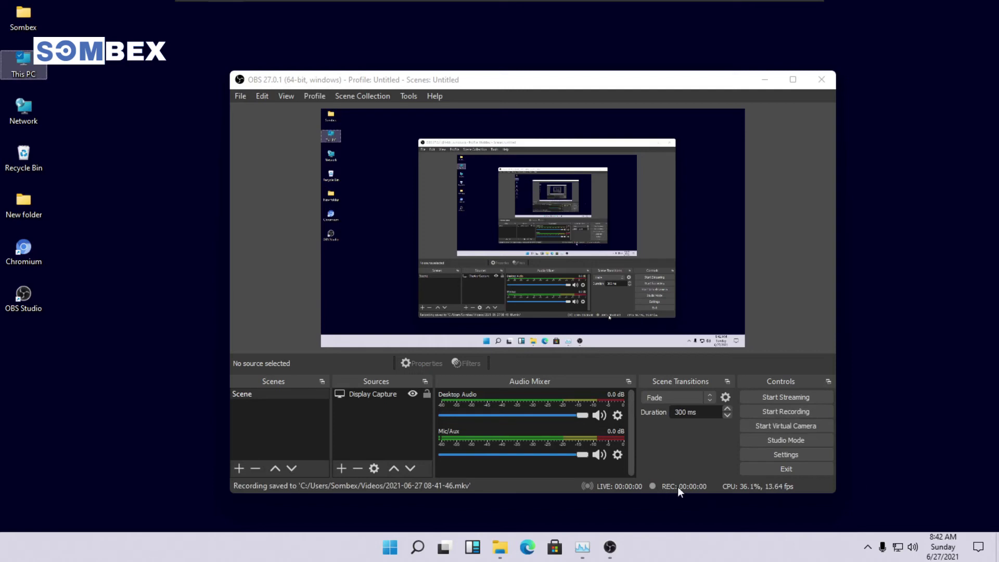
# - Show the saved recordings folder in File Explorer via File > Show Recordings
pyautogui.click(241, 97)
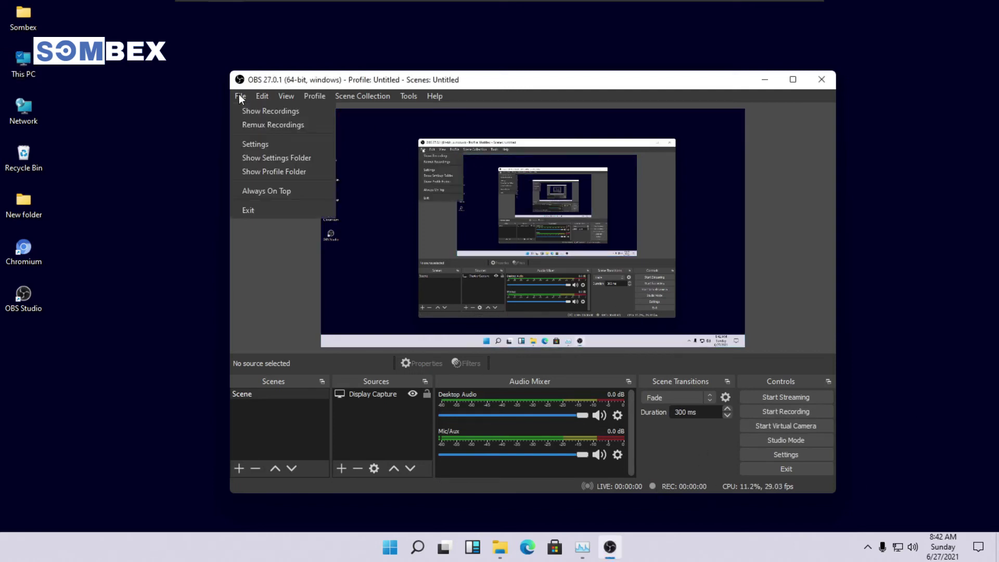
pyautogui.click(241, 110)
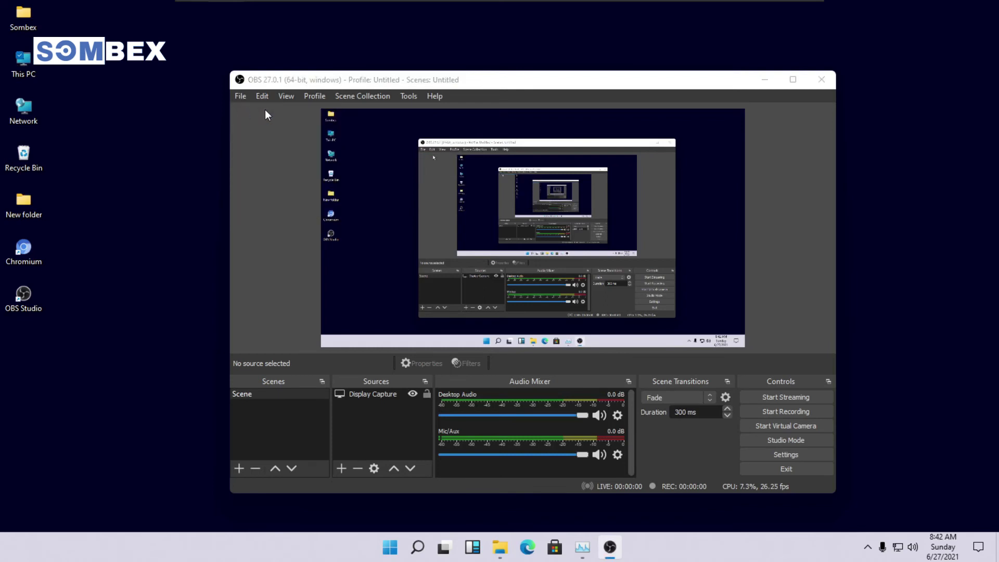
pyautogui.moveTo(218, 107); pyautogui.dragTo(349, 109)
pyautogui.click(353, 269)
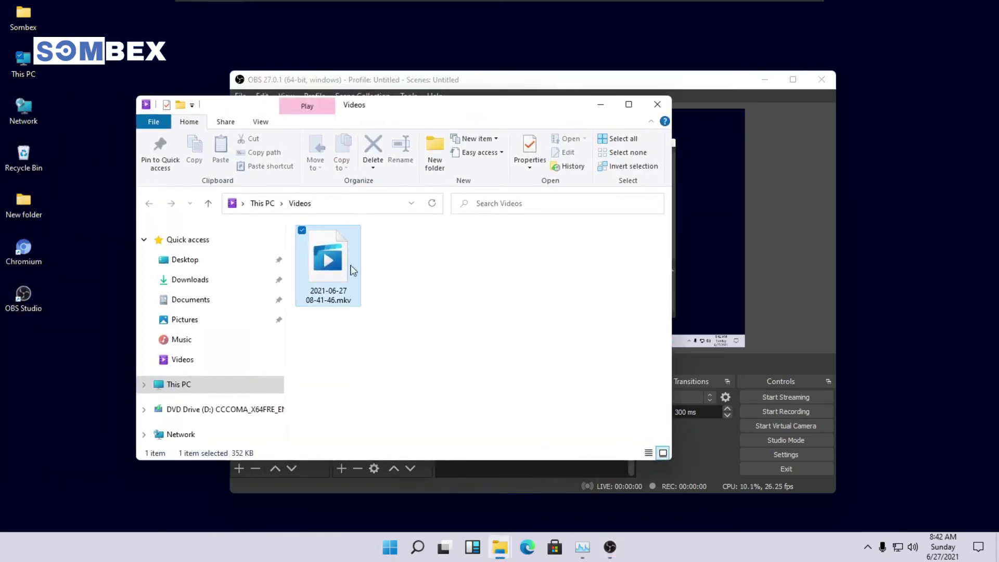
pyautogui.click(820, 81)
pyautogui.click(415, 337)
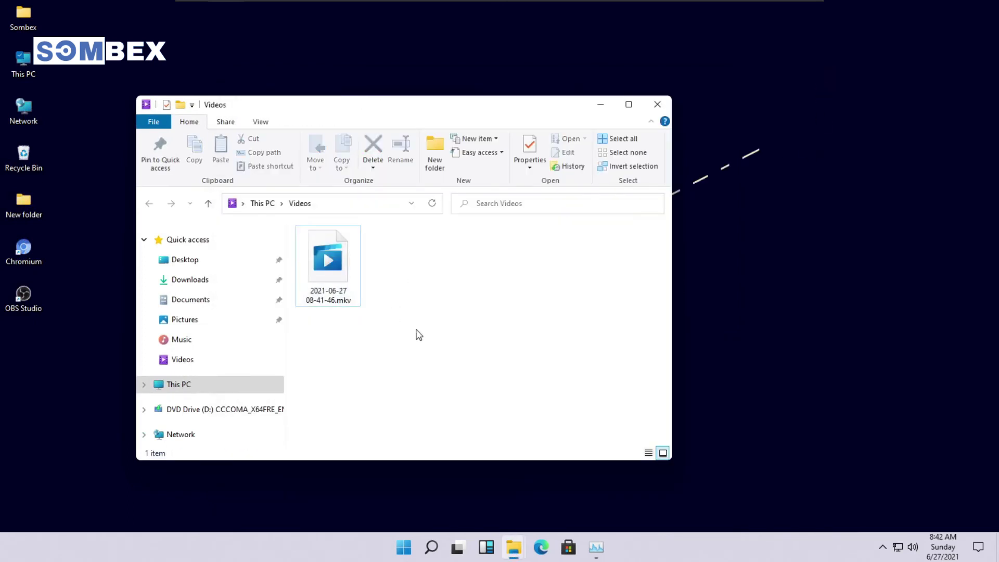
pyautogui.click(328, 256)
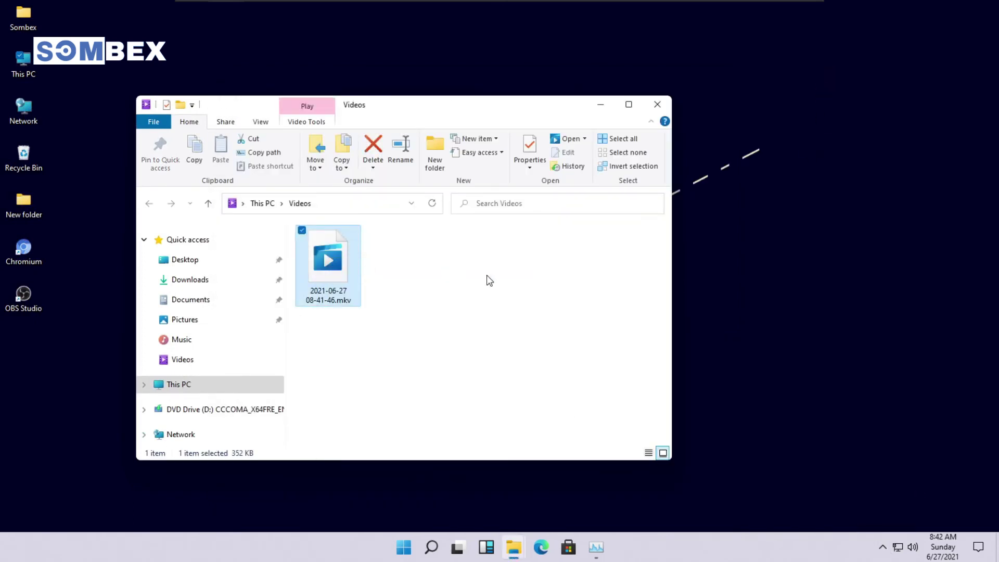
pyautogui.press('Return')
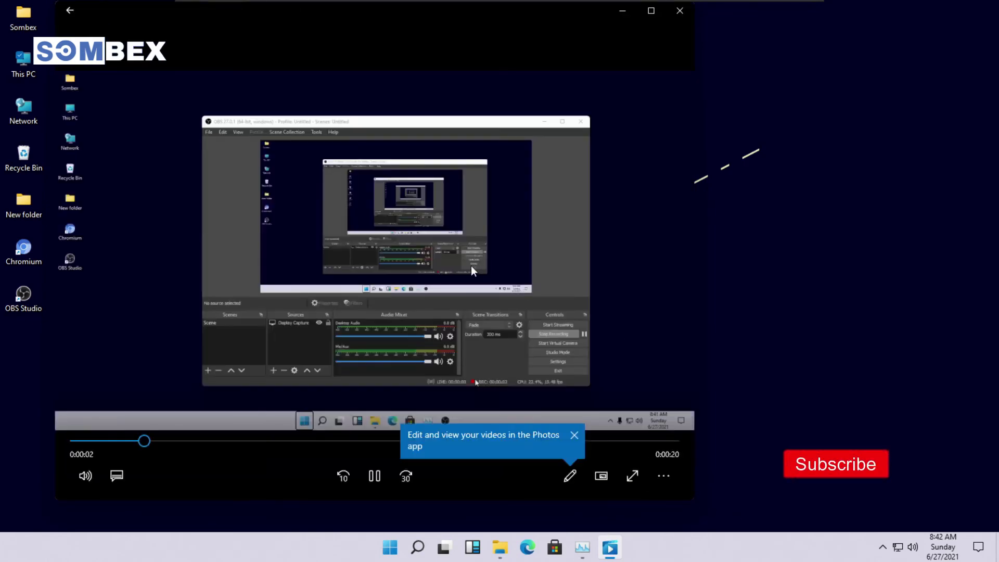
# - Reposition the player window and dismiss the Photos-app tip as the recording plays
pyautogui.moveTo(618, 28); pyautogui.dragTo(693, 39)
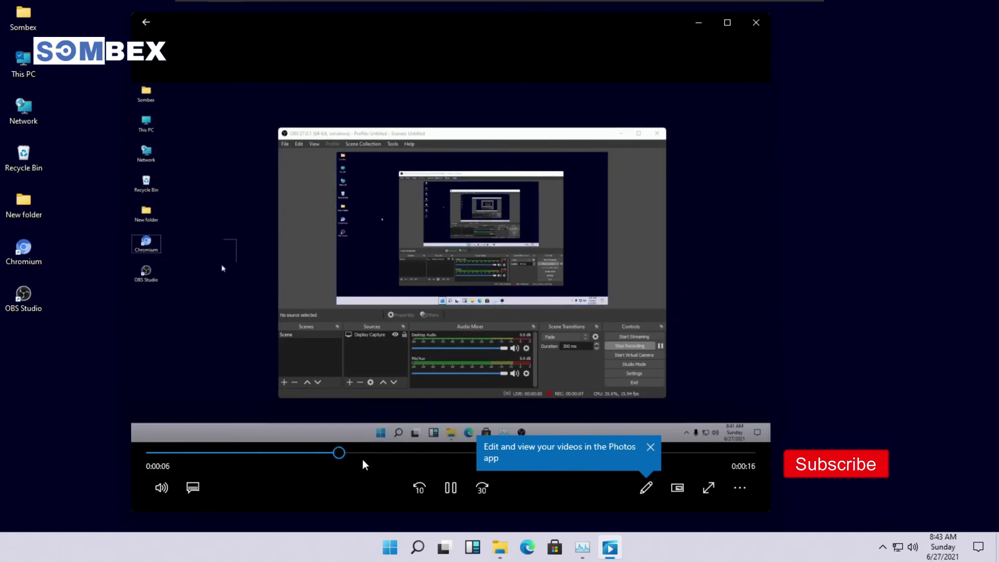
pyautogui.click(652, 447)
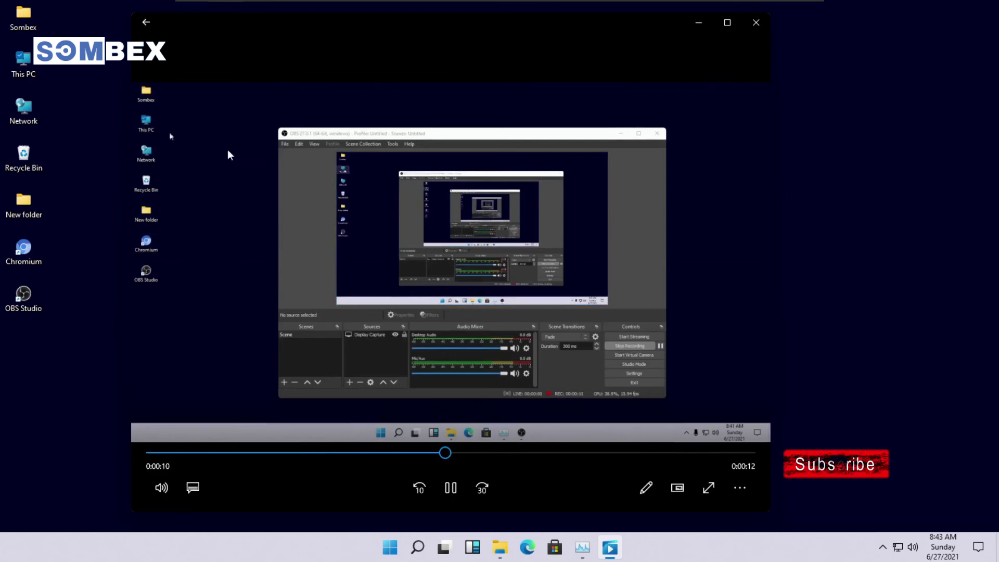